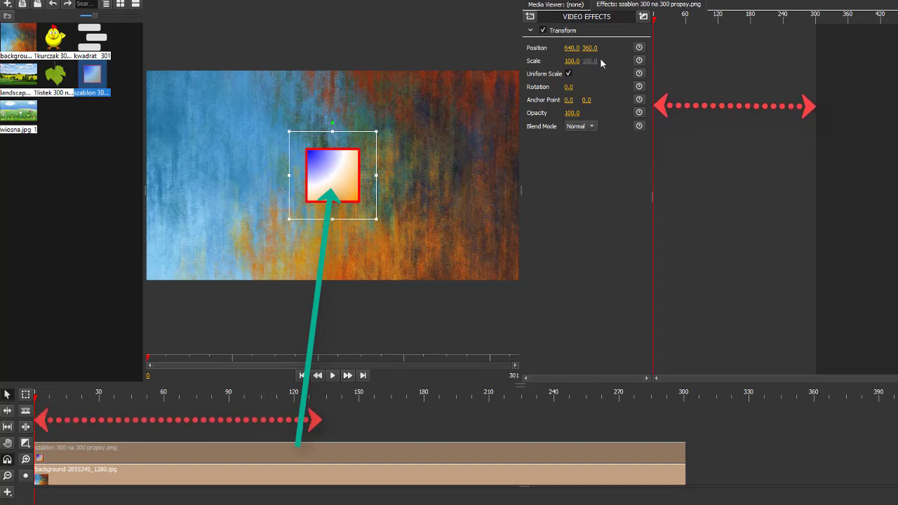
Step: Keyframe the square's Position with X at -126 at the clip start and 137, 612 at about frame 53
click(639, 47)
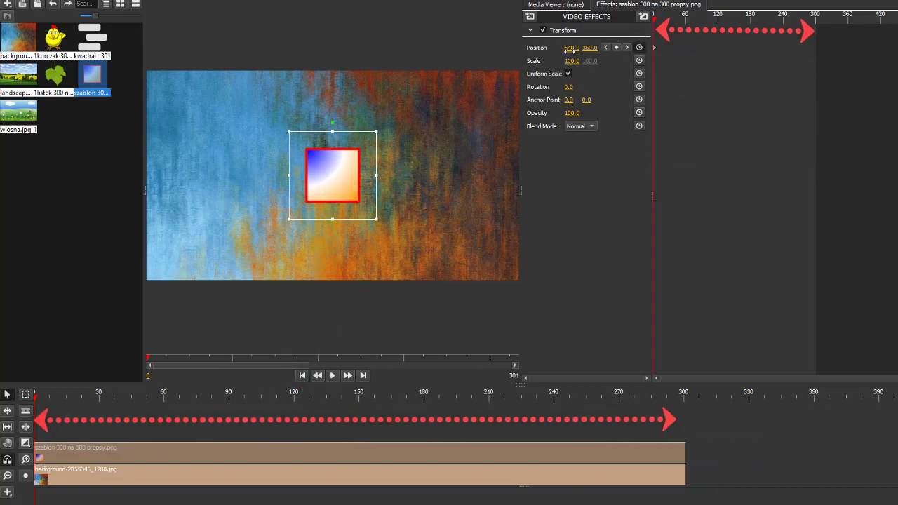
drag(572, 47, 40, 47)
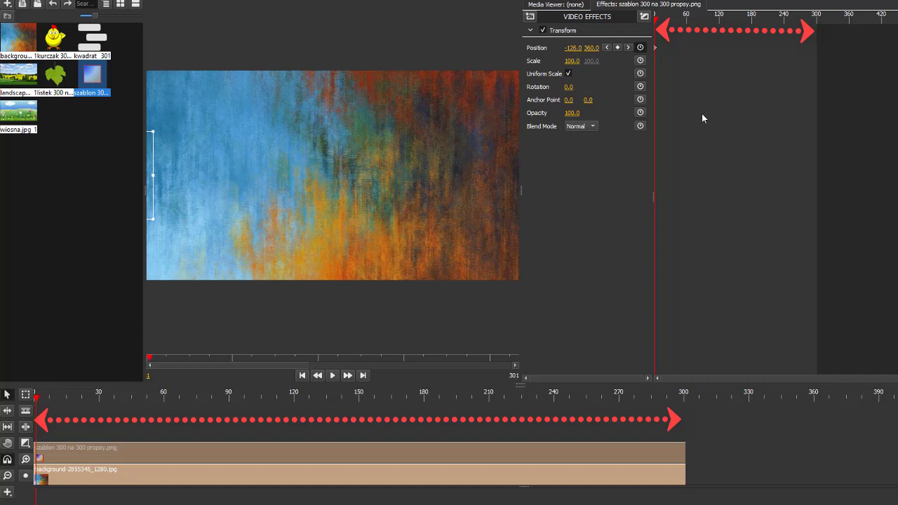
key(space)
key(space)
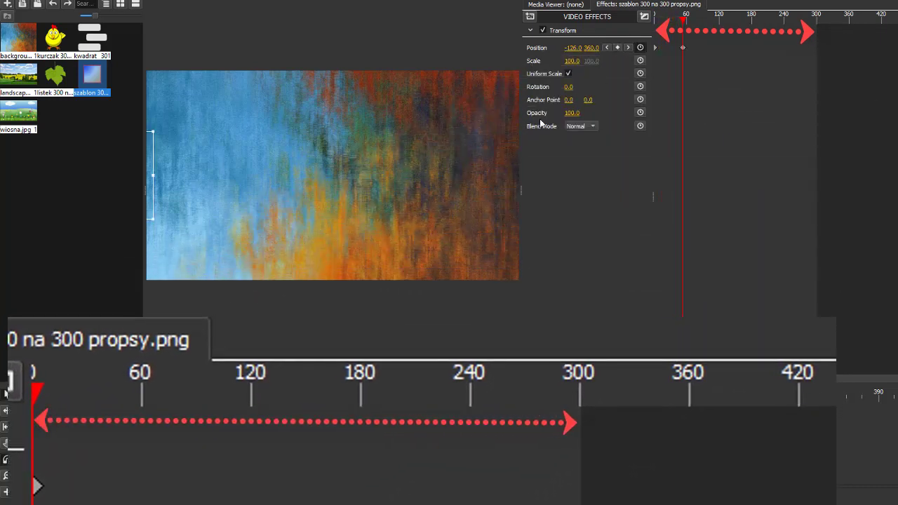
drag(569, 47, 602, 47)
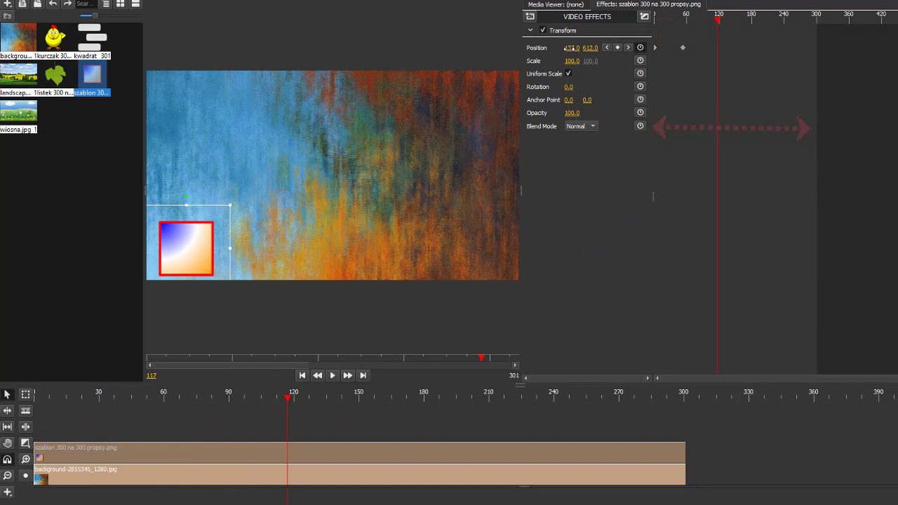
Step: Add Position keyframes at frame 117 with the square moved higher up, and at frame 187 with the position 402, 598
drag(570, 47, 577, 48)
drag(590, 48, 577, 47)
key(Right)
key(Right)
key(Right)
key(Right)
key(Right)
key(Right)
key(Right)
key(Right)
key(Right)
key(Right)
key(Right)
key(Right)
key(Right)
key(Right)
key(Right)
key(Right)
key(Right)
key(Right)
key(Right)
key(Right)
click(617, 49)
drag(588, 48, 601, 47)
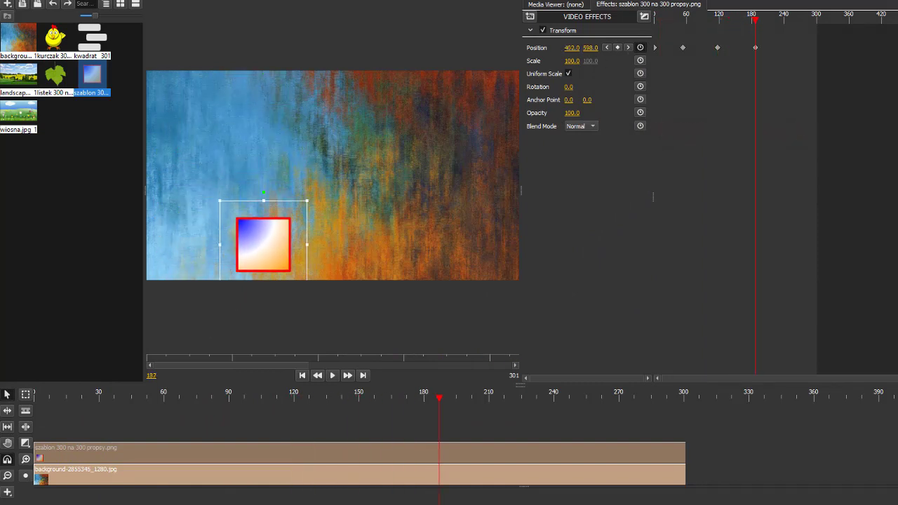
Step: Add a Position keyframe at frame 254 and set the position to 907, 162
key(space)
key(space)
click(618, 47)
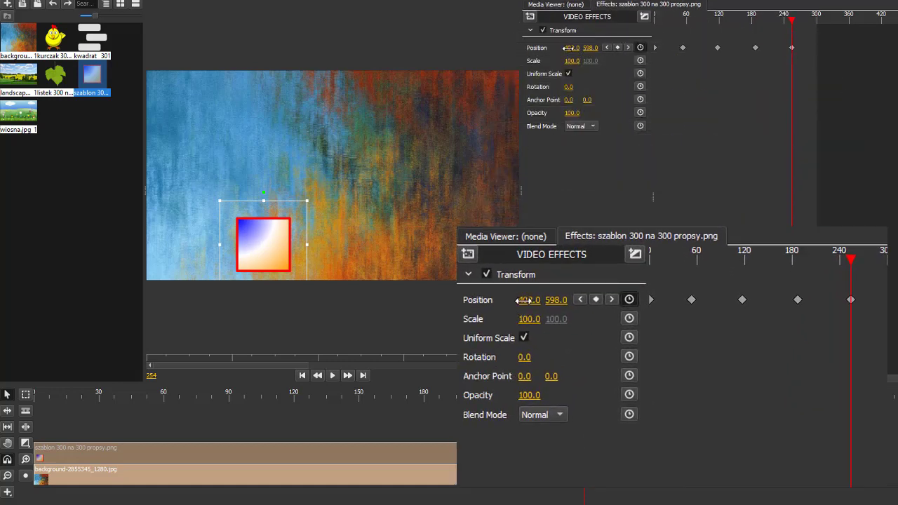
drag(570, 47, 522, 47)
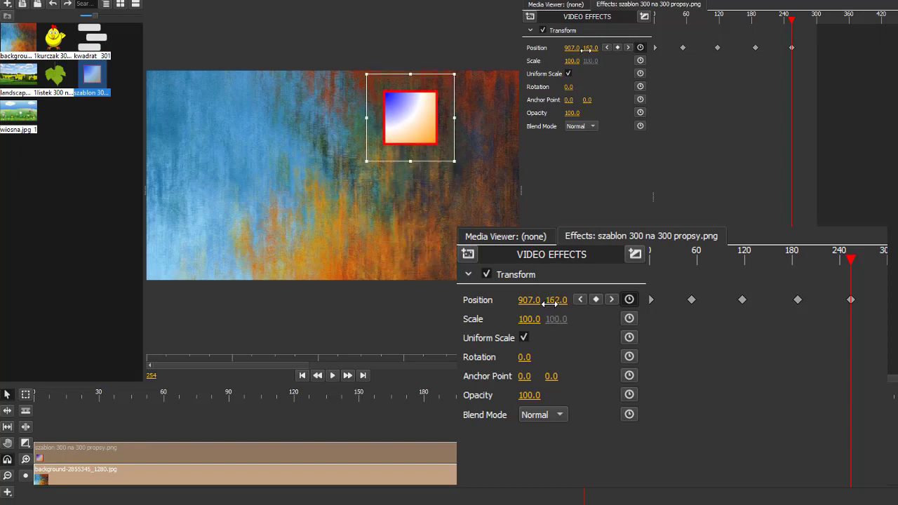
Step: Add a Position keyframe at the clip's end, keeping the square at 907, 162
key(Right)
key(Right)
key(Right)
key(Right)
key(Right)
key(Right)
key(Right)
key(Right)
key(Right)
key(Right)
key(Right)
key(Right)
key(Right)
key(Right)
key(Right)
key(Right)
key(Right)
key(Right)
key(Right)
key(Right)
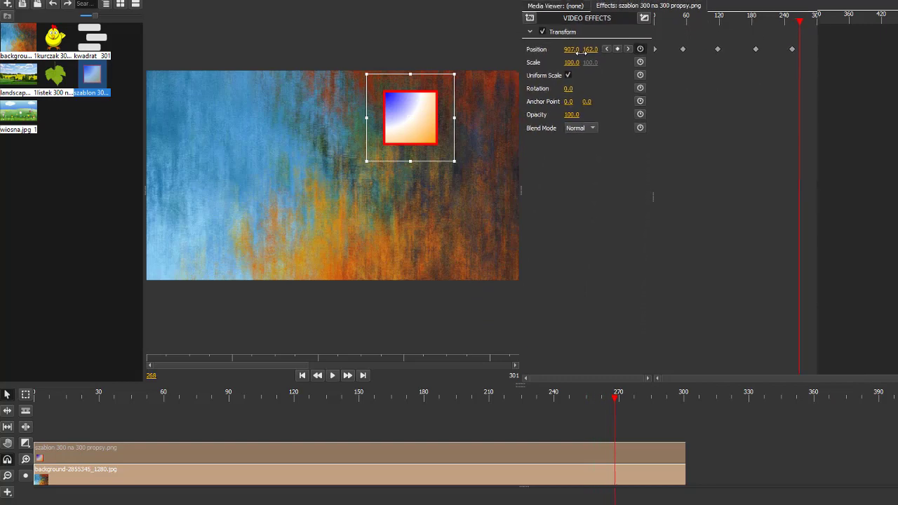
click(618, 47)
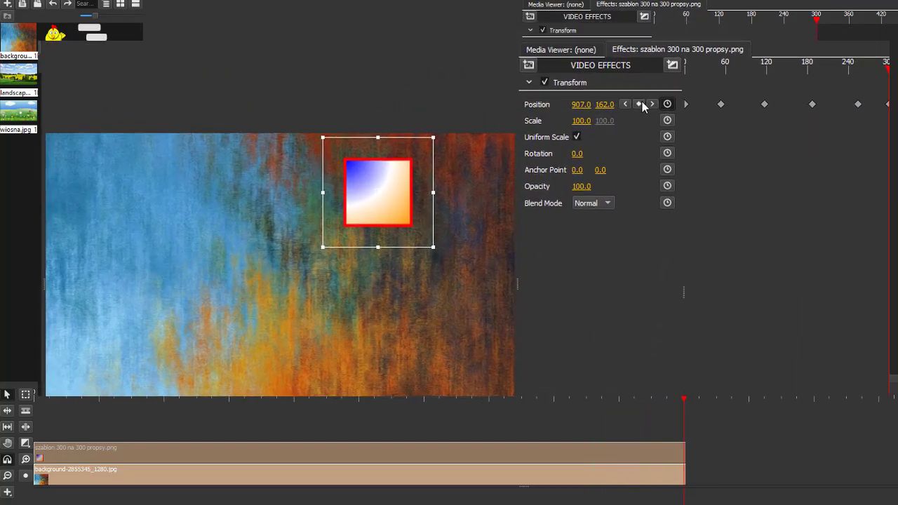
Step: Review the movement from the clip start by stepping through every Position keyframe and playing the animation
key(Home)
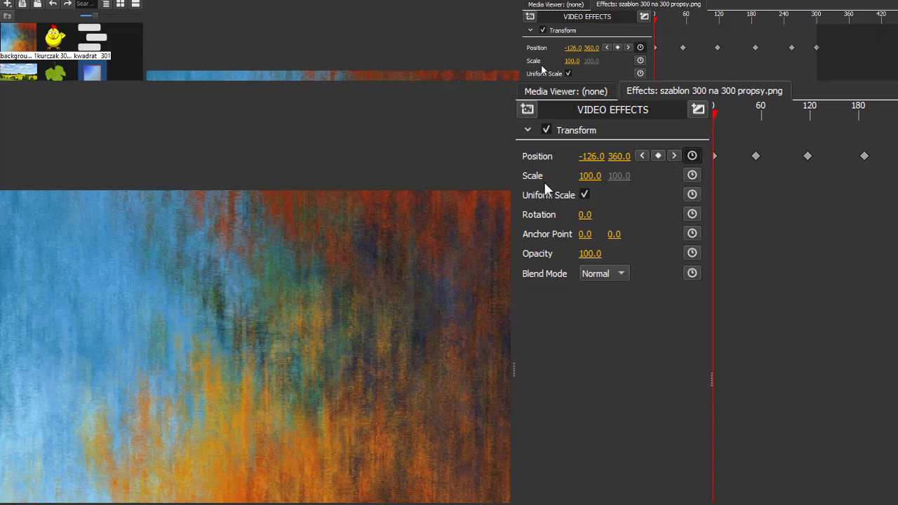
click(674, 155)
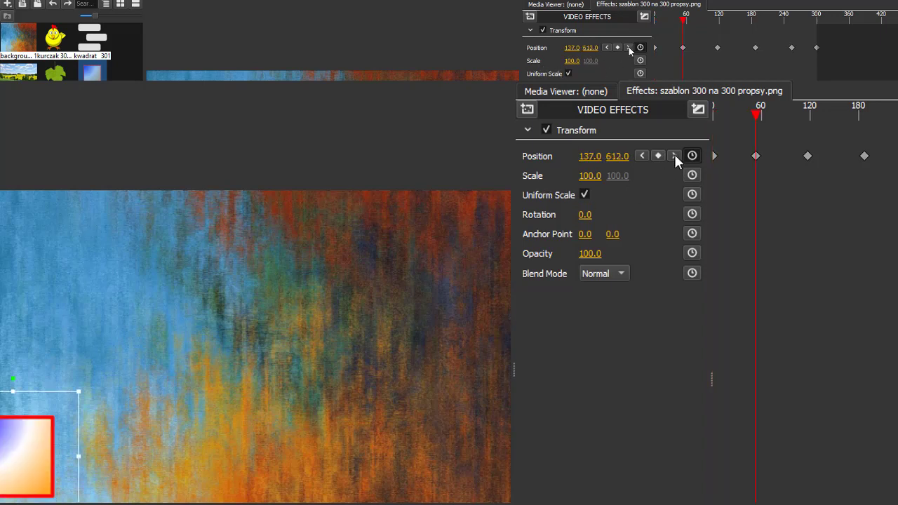
click(674, 155)
click(674, 155)
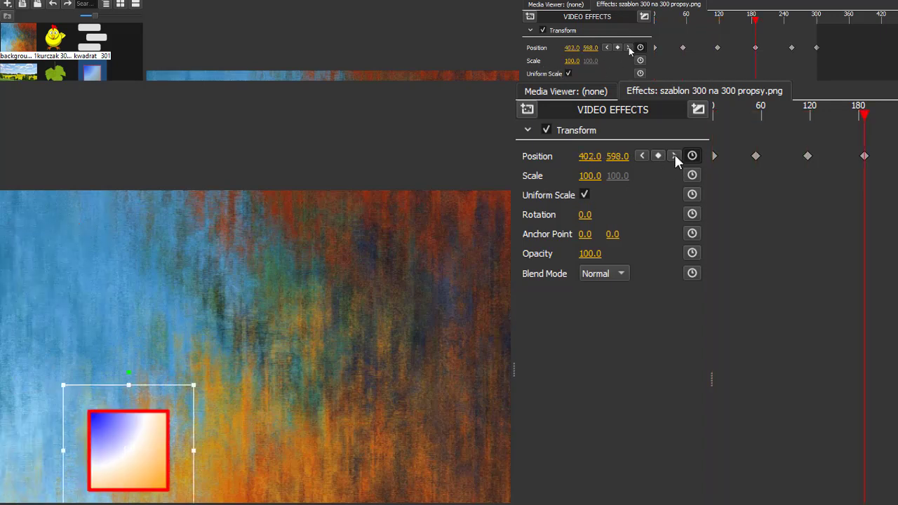
click(674, 155)
click(674, 155)
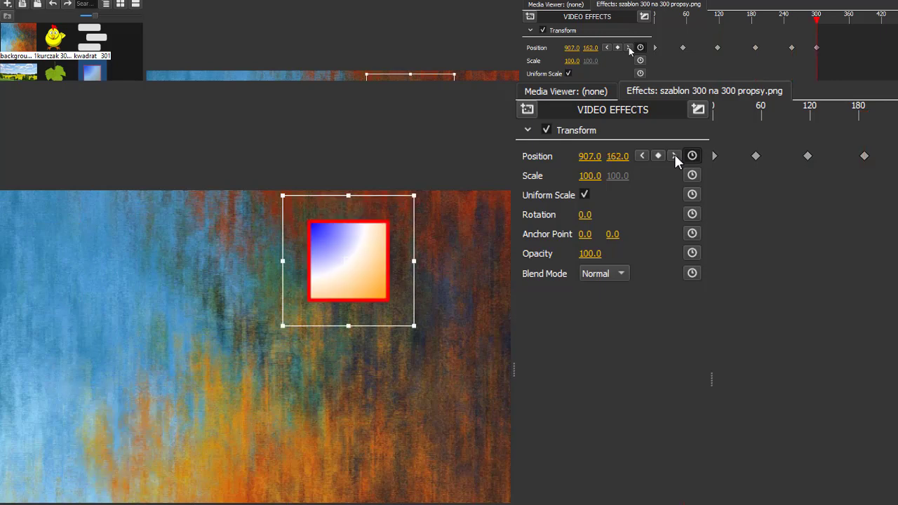
key(Home)
key(space)
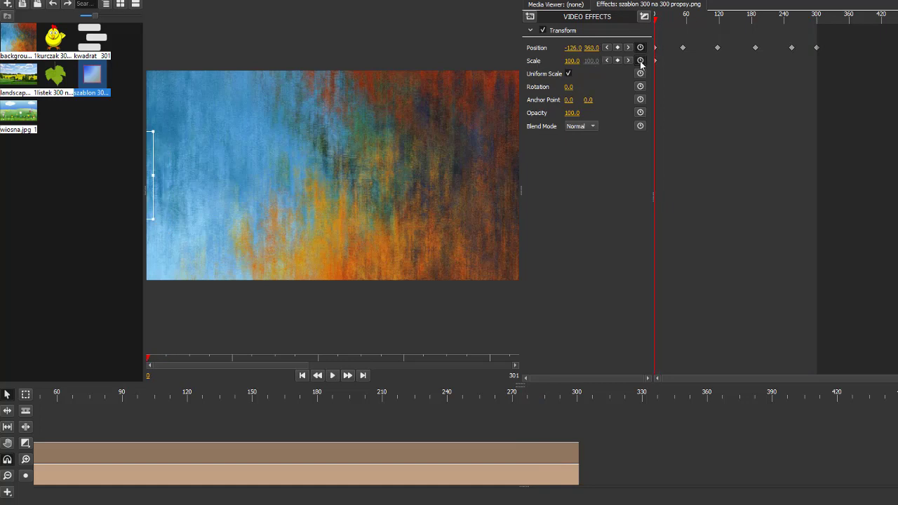
key(space)
key(space)
drag(572, 61, 541, 61)
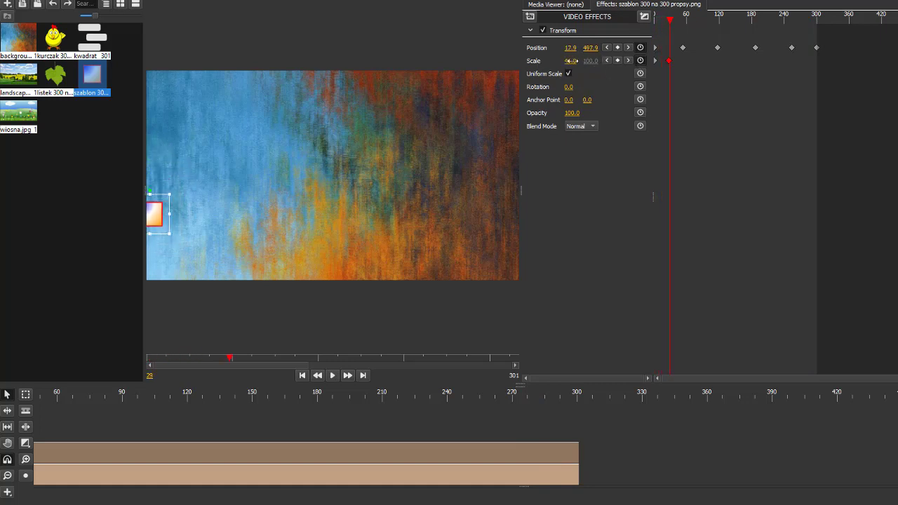
key(space)
key(Delete)
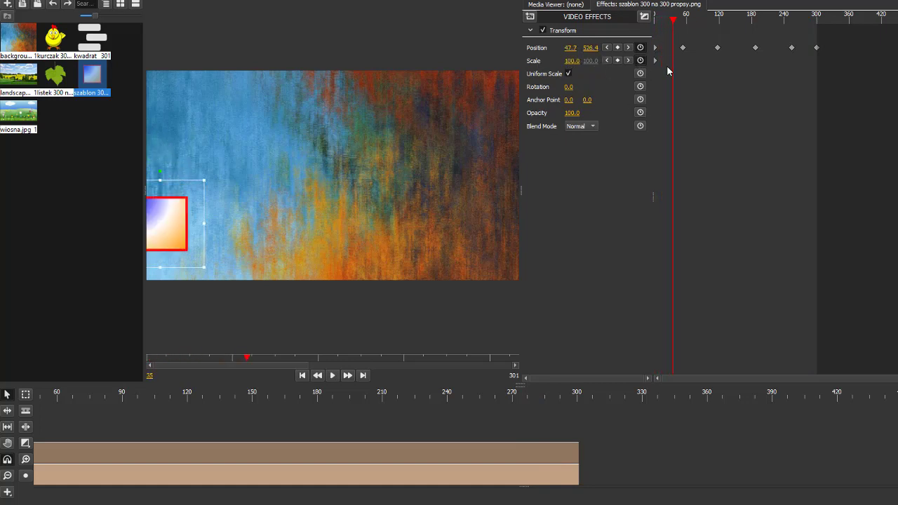
Step: Add Scale keyframes at about frame 45 with a value of 24 and at frame 88 with a value of 157
click(617, 61)
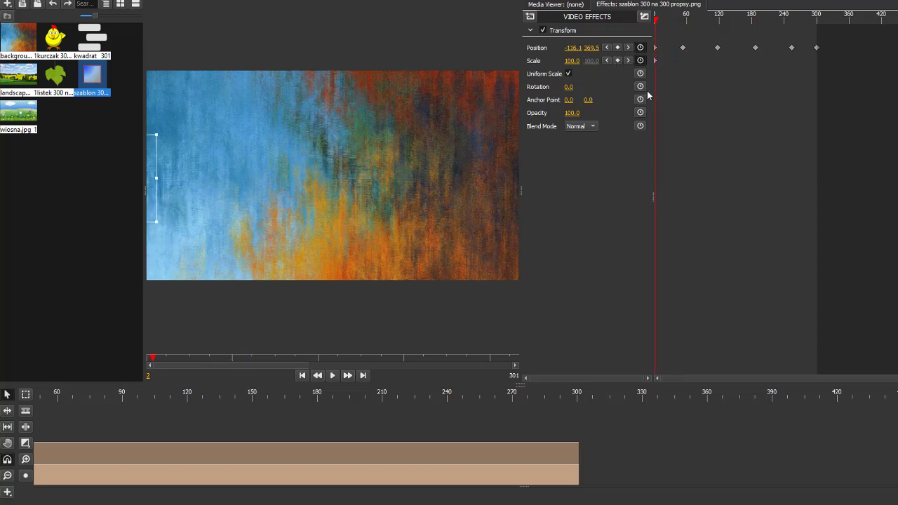
click(617, 61)
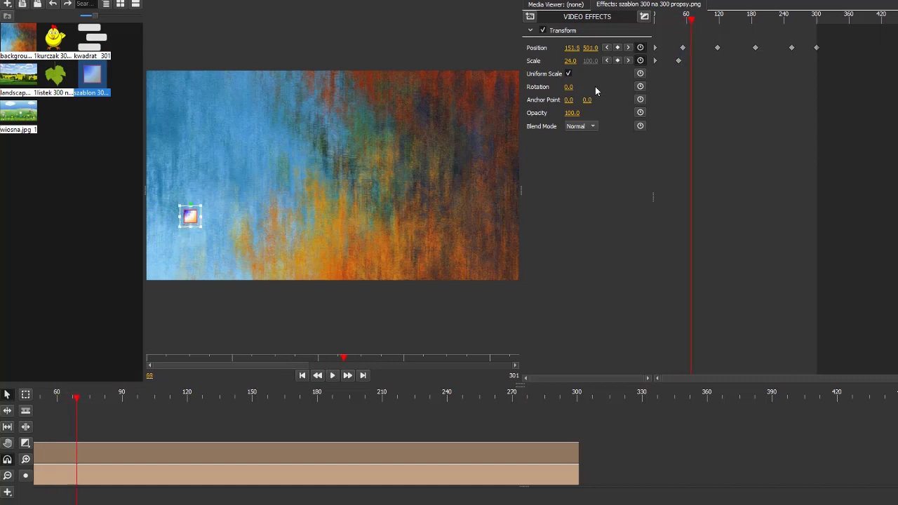
key(space)
click(618, 61)
drag(571, 60, 664, 60)
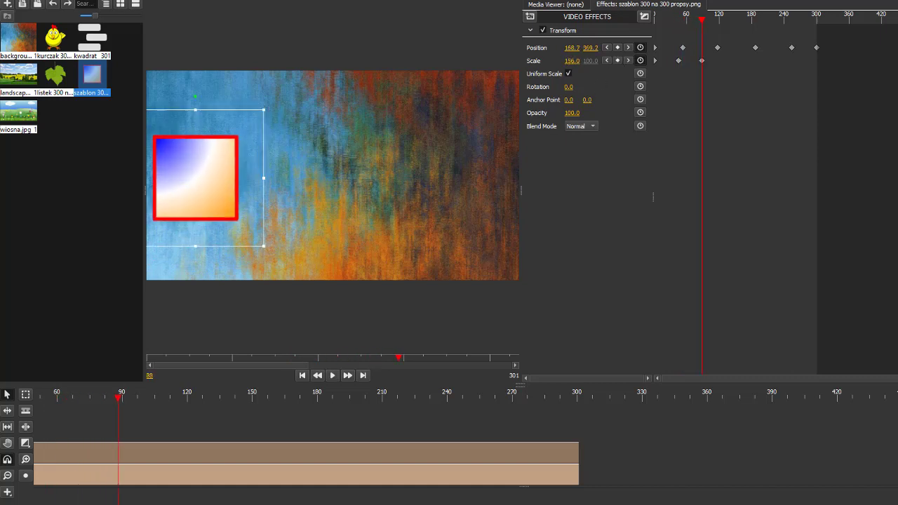
Step: Add Scale keyframes at frame 160 with a value of 51, at frame 229 with the square enlarged, and onward to the clip's end
key(space)
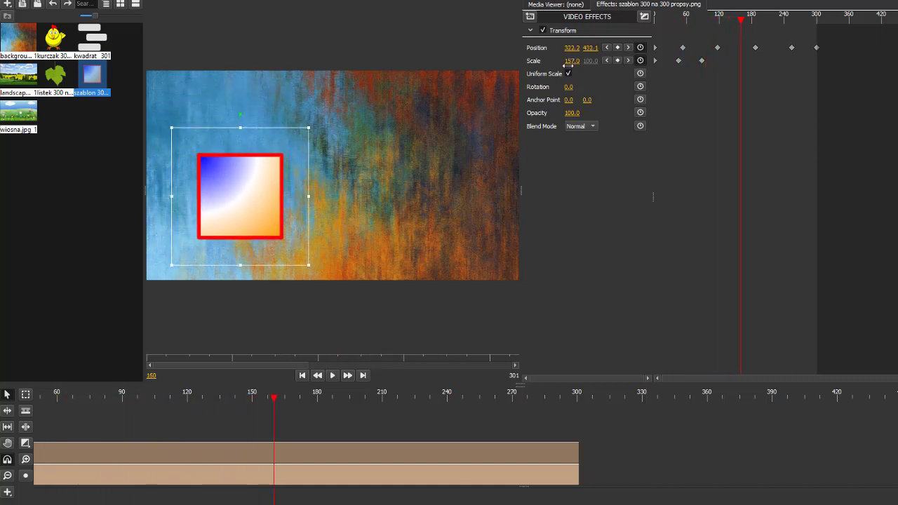
drag(571, 60, 483, 60)
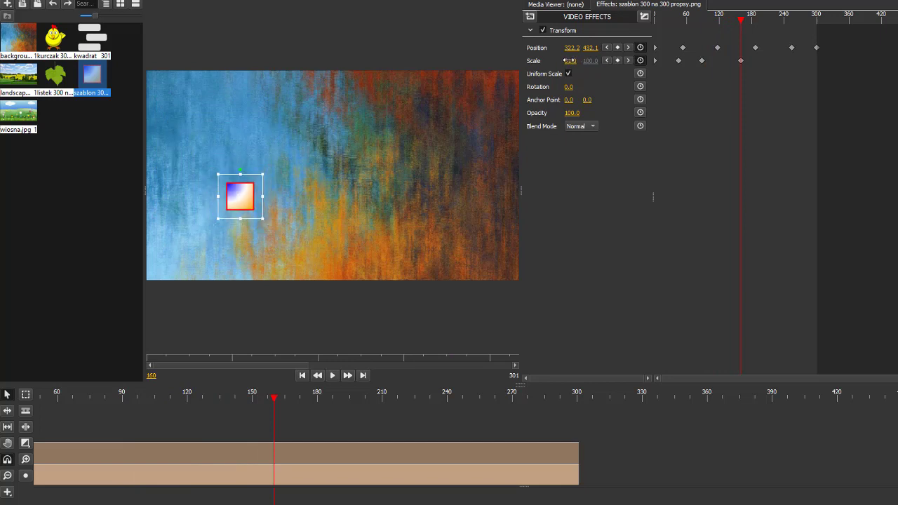
key(space)
key(space)
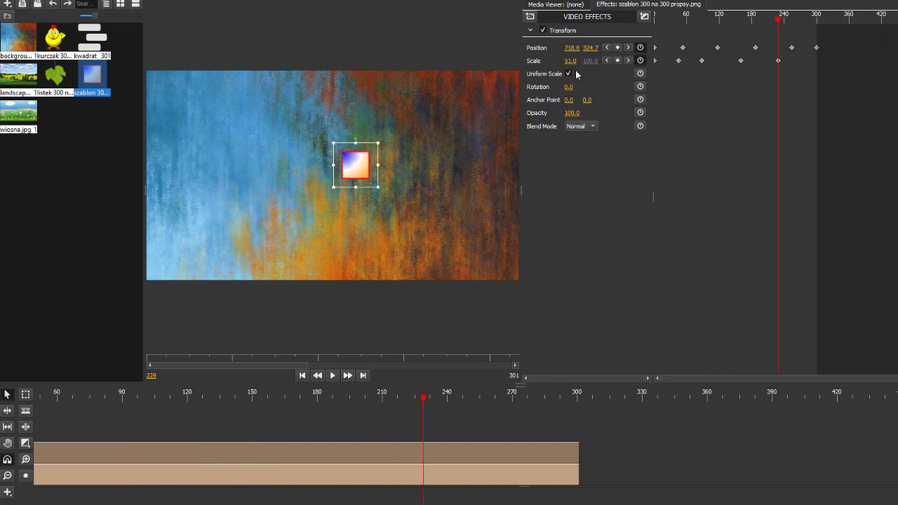
drag(570, 61, 541, 61)
key(space)
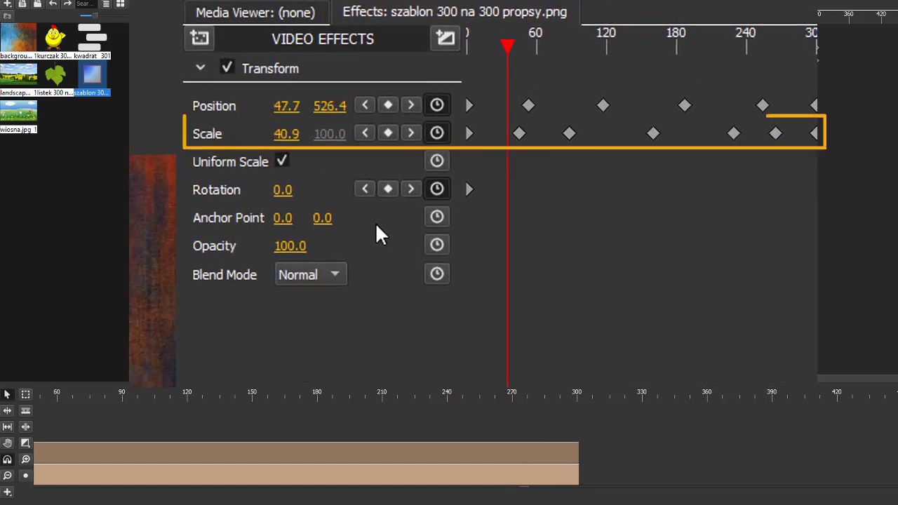
Step: Add Rotation keyframes at frame 45 with a value of 455 and at frame 93 with a value of 580
key(space)
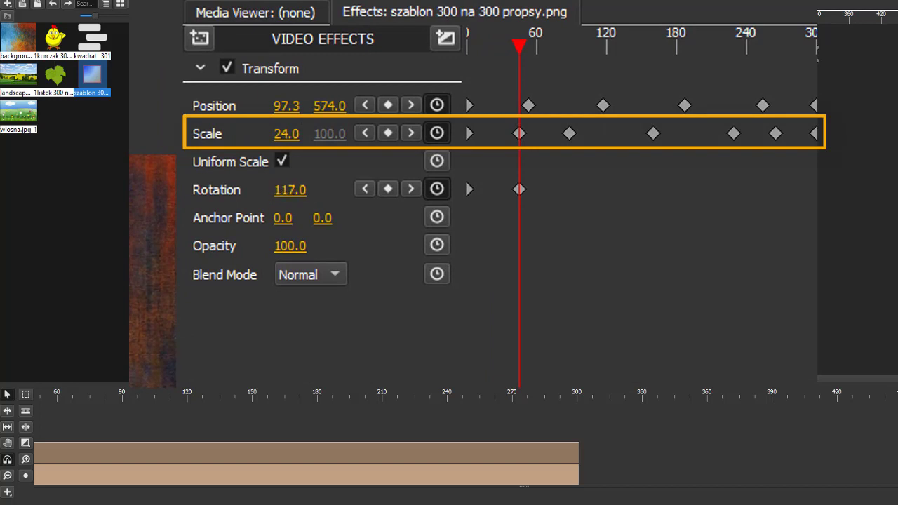
drag(290, 190, 391, 190)
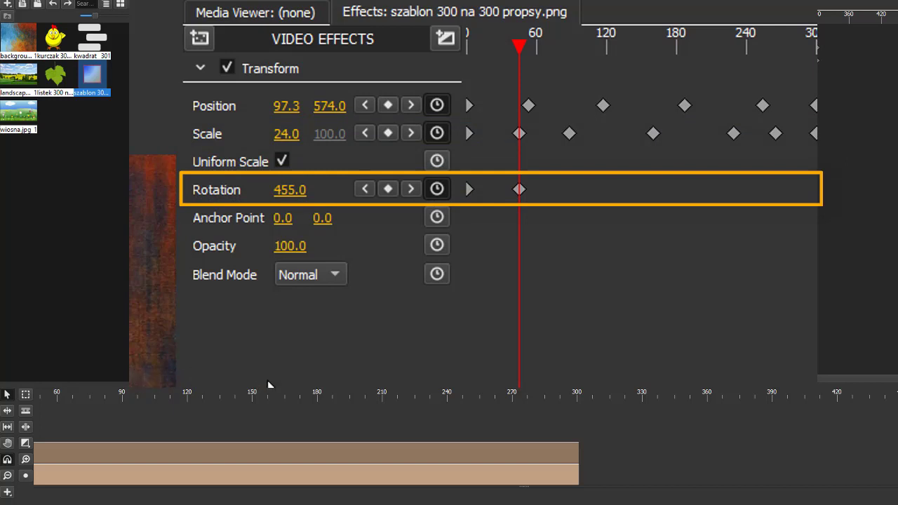
key(space)
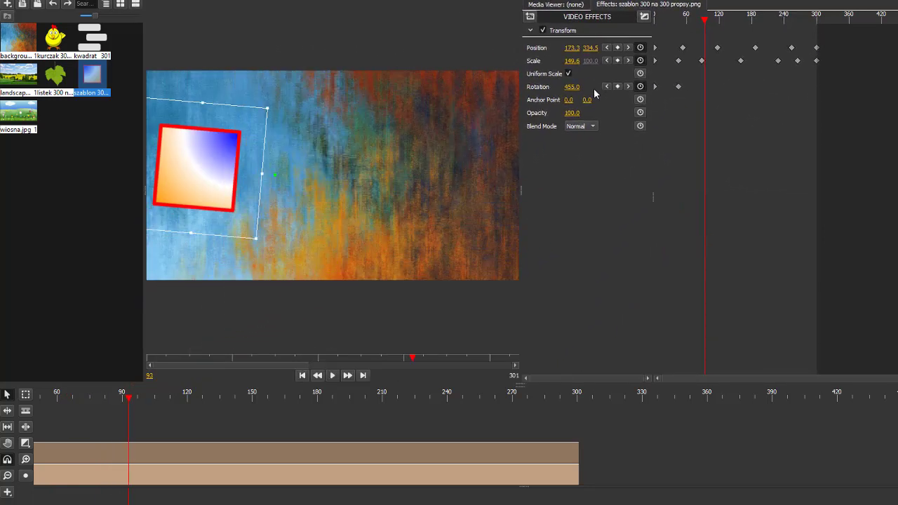
click(618, 86)
drag(571, 87, 593, 87)
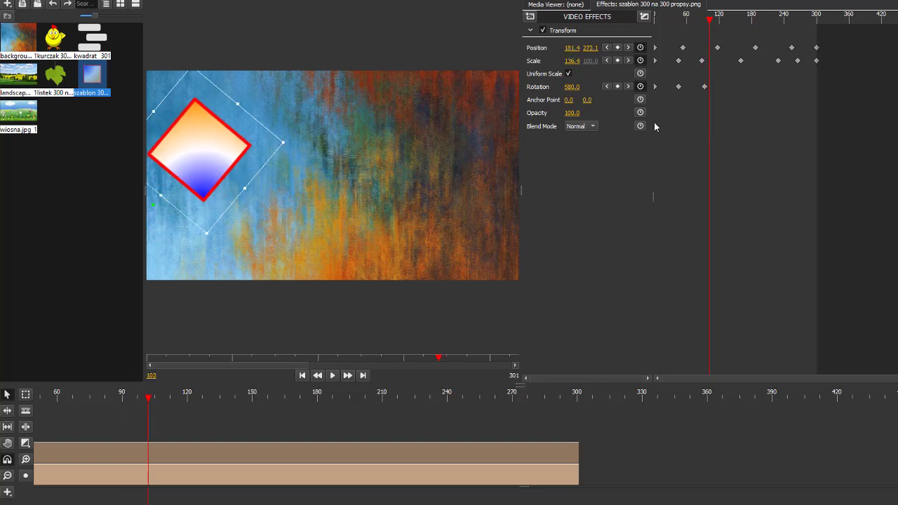
Step: Add Rotation keyframes at frame 138 with a value of 195 and at frame 185 with a value of 915
click(618, 86)
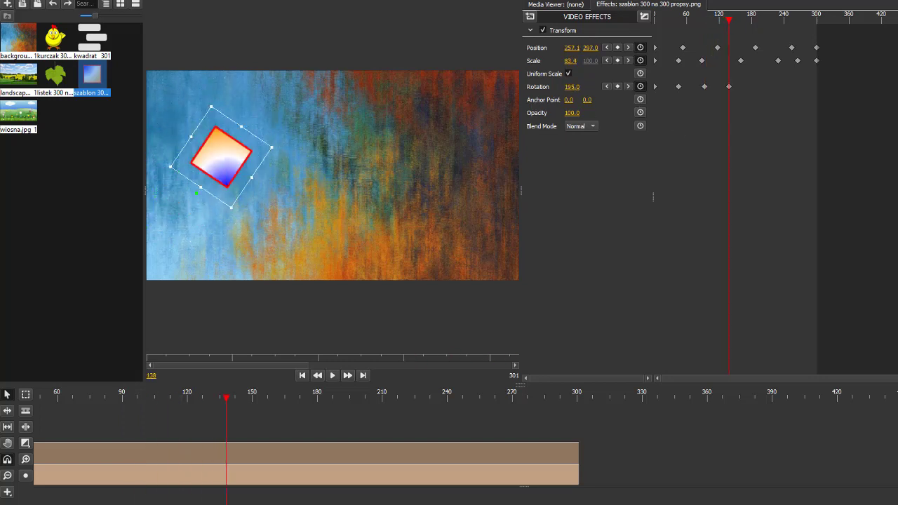
key(space)
click(618, 86)
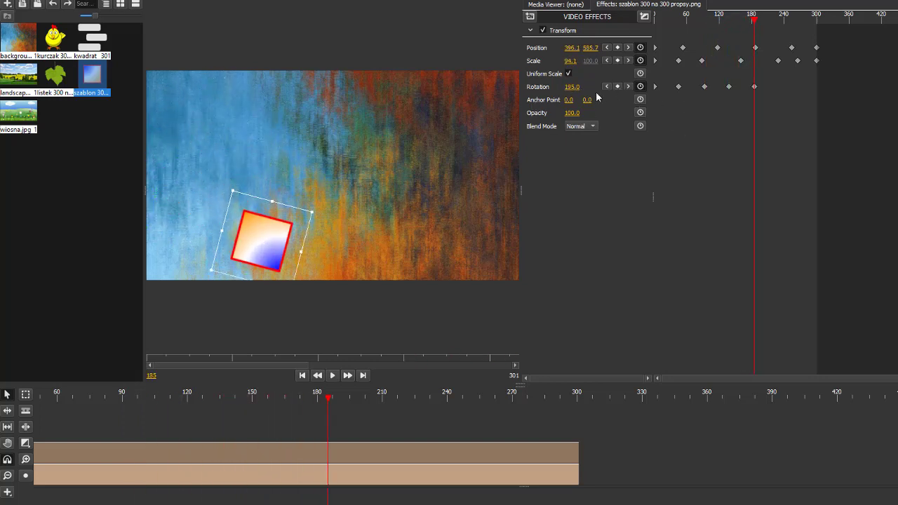
drag(572, 87, 897, 87)
key(space)
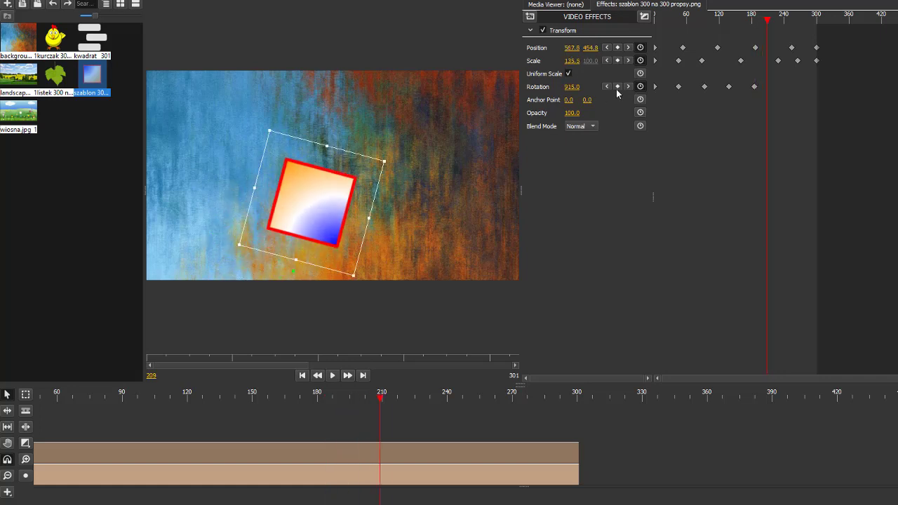
Step: Add Rotation keyframes at about frame 240 with a value of -22 and at frame 287 with a value of 439
click(617, 87)
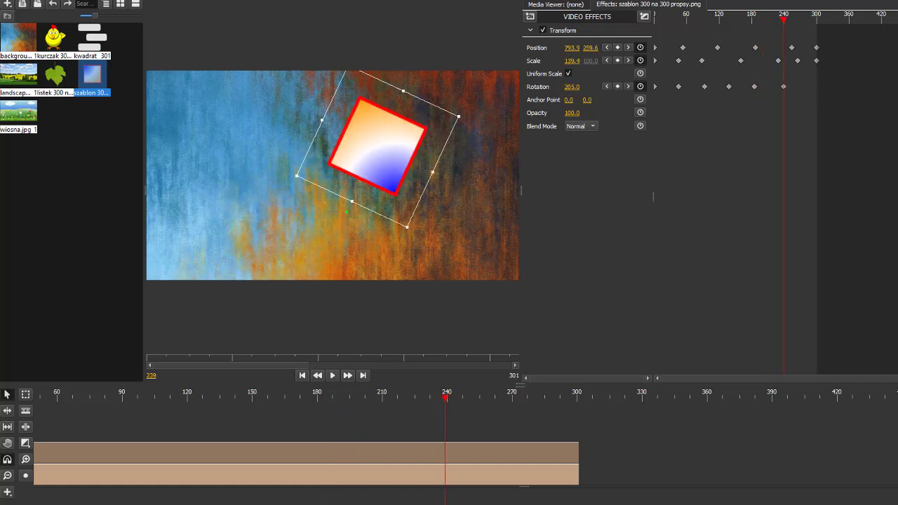
key(space)
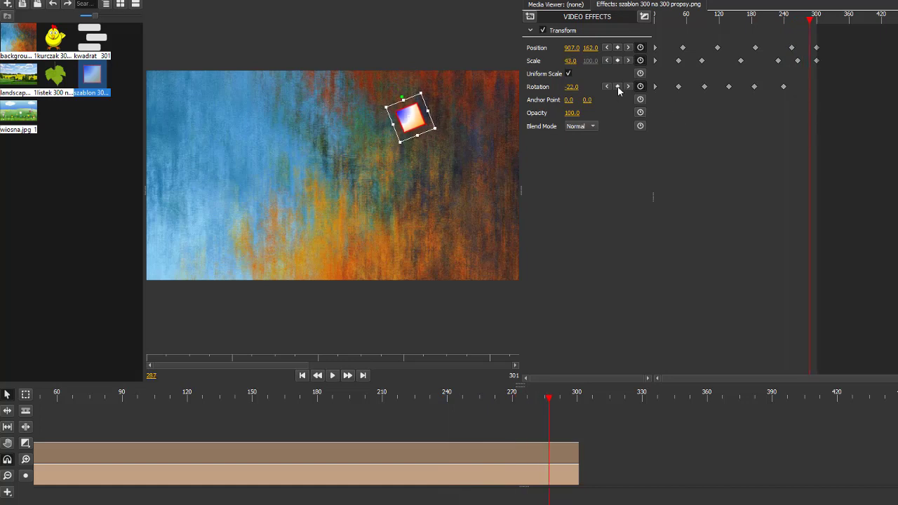
click(617, 86)
drag(572, 87, 794, 87)
Step: Deselect the square clip to preview the whole animation without handles, and reselect the clip
click(477, 435)
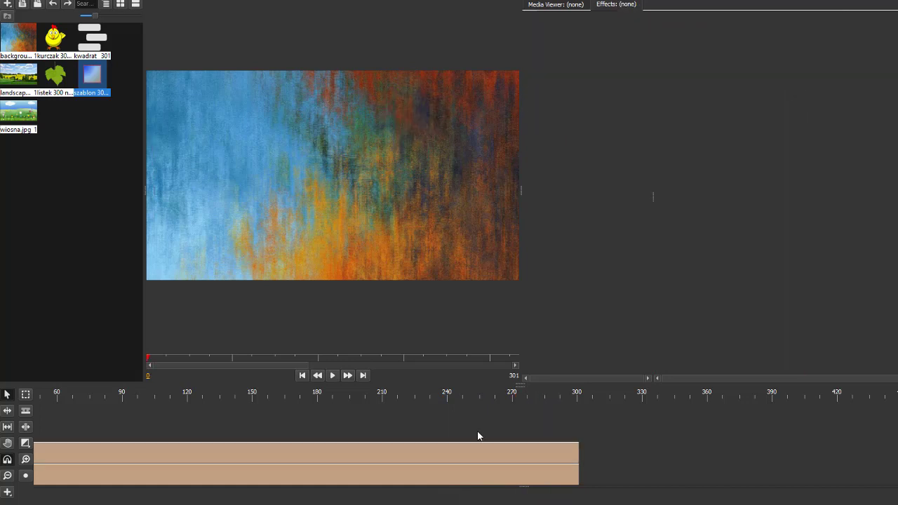
key(space)
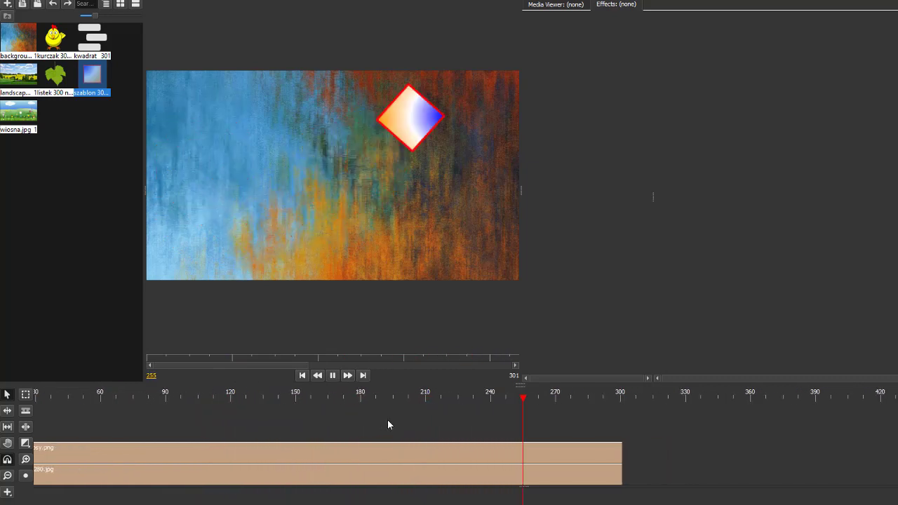
click(449, 450)
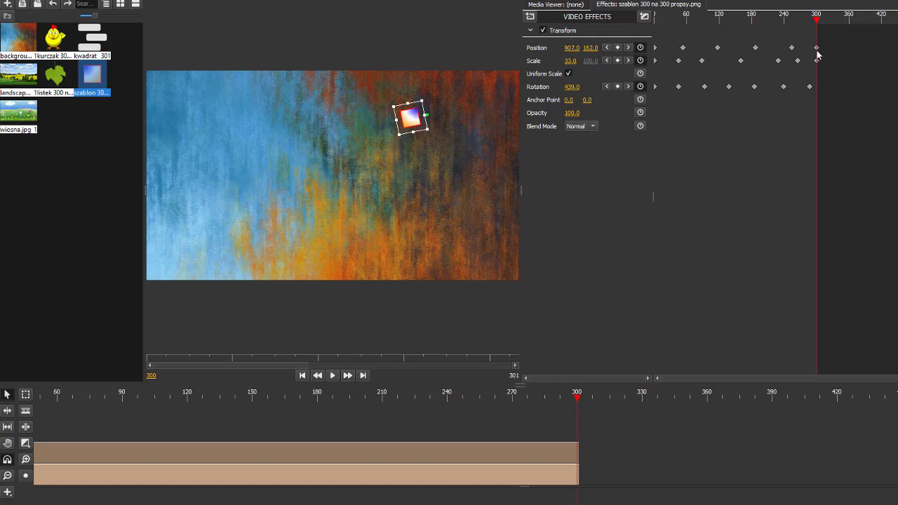
Step: Increase the square's horizontal Position at the last Position keyframe, at frame 300
click(608, 48)
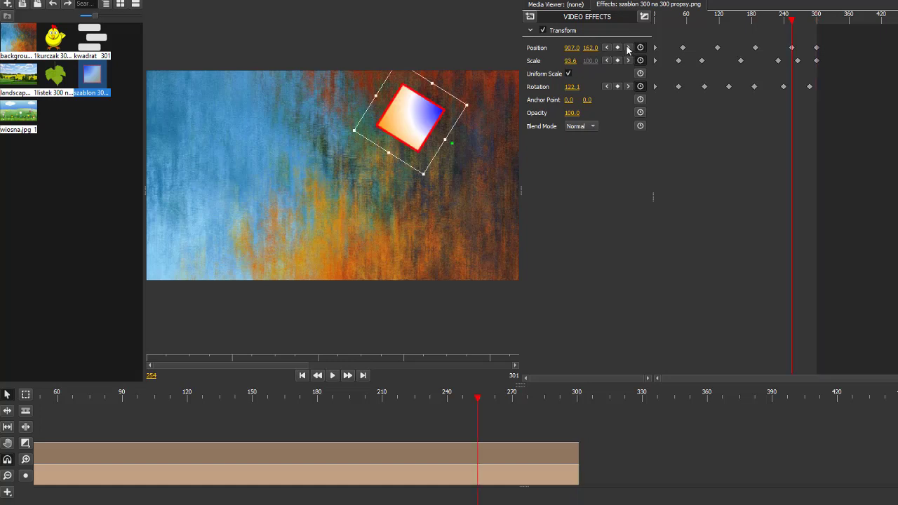
click(628, 48)
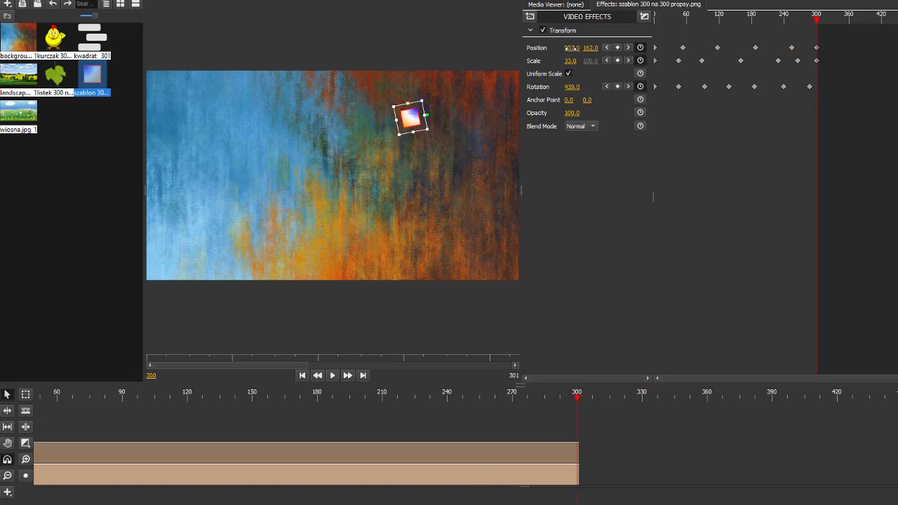
drag(571, 48, 851, 48)
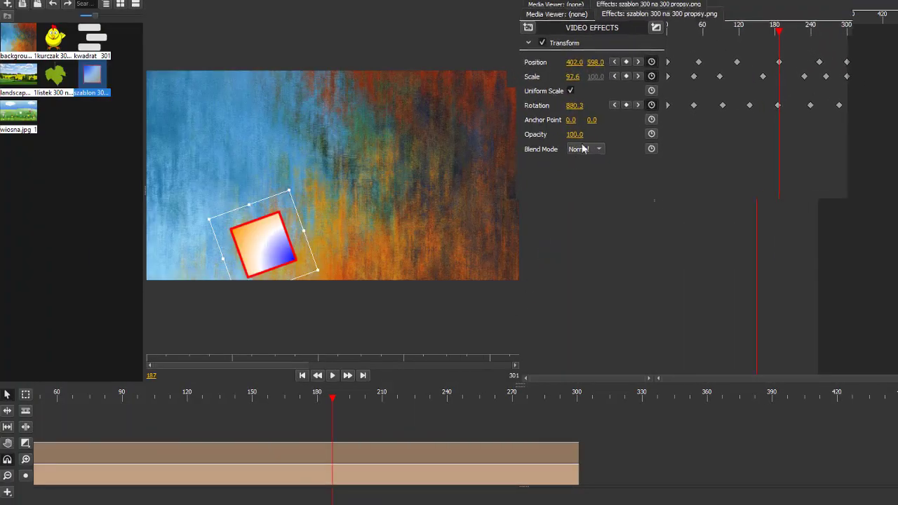
Step: Save the square clip's Transform settings to an effect XML settings file named KWADRAT 1, and deselect the clip
right_click(564, 31)
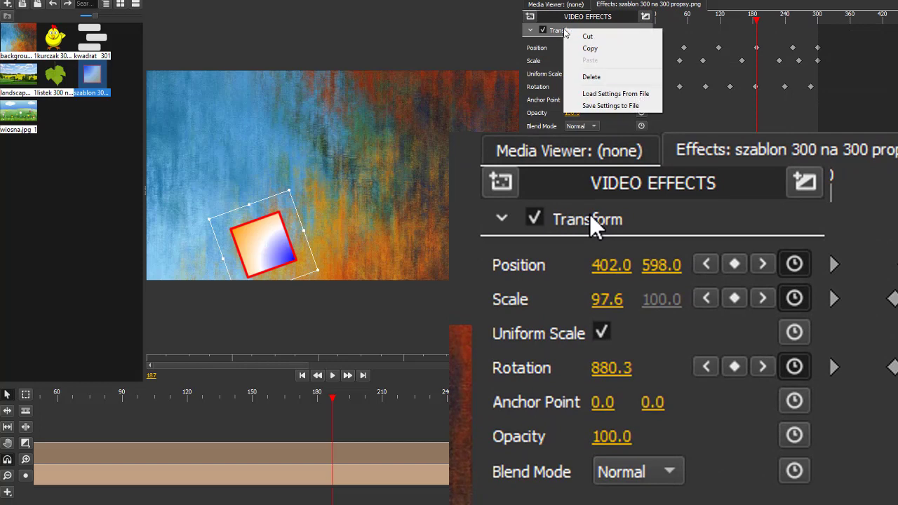
click(614, 106)
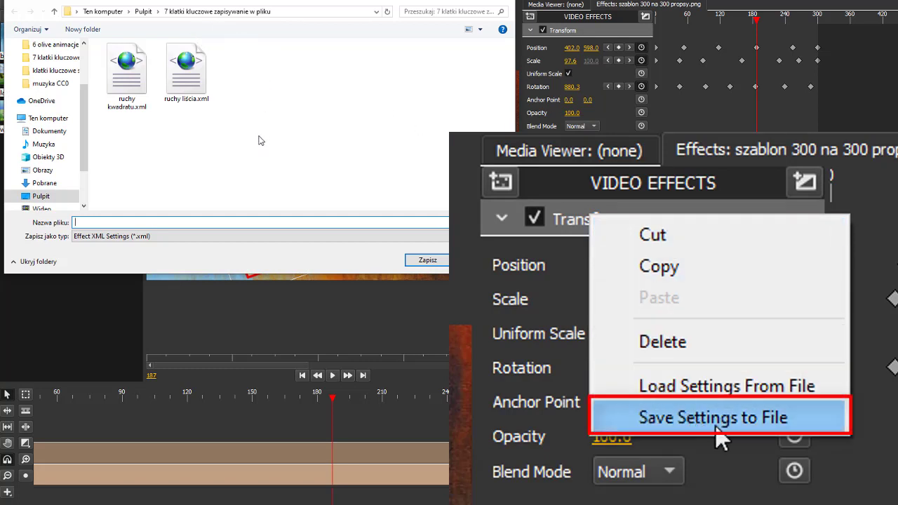
text(KWADRAT 1)
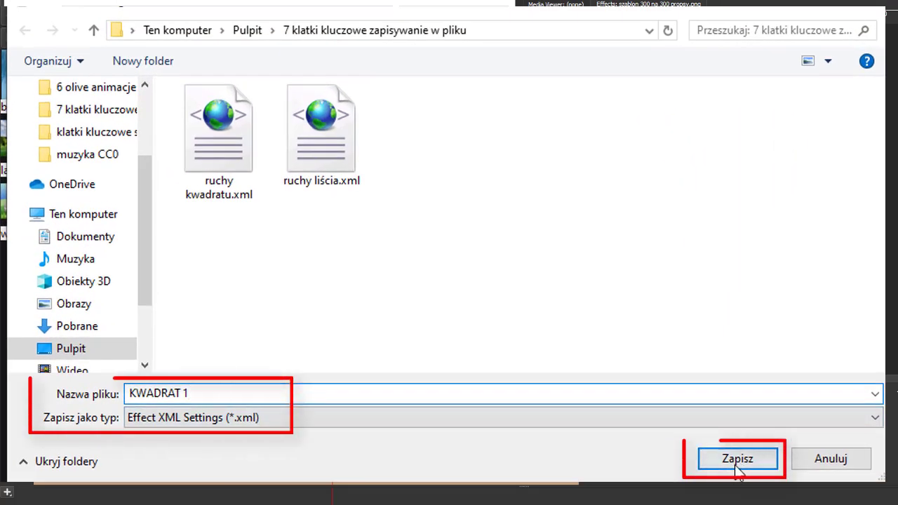
click(737, 459)
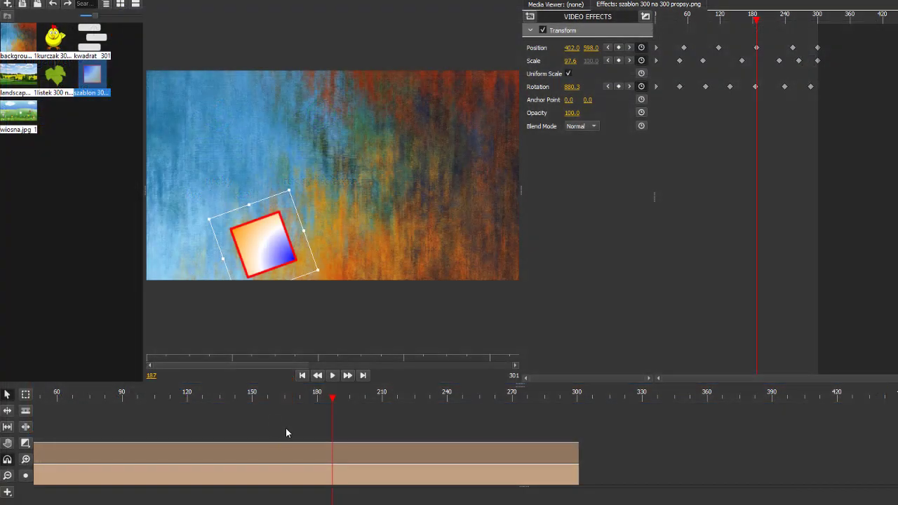
click(285, 436)
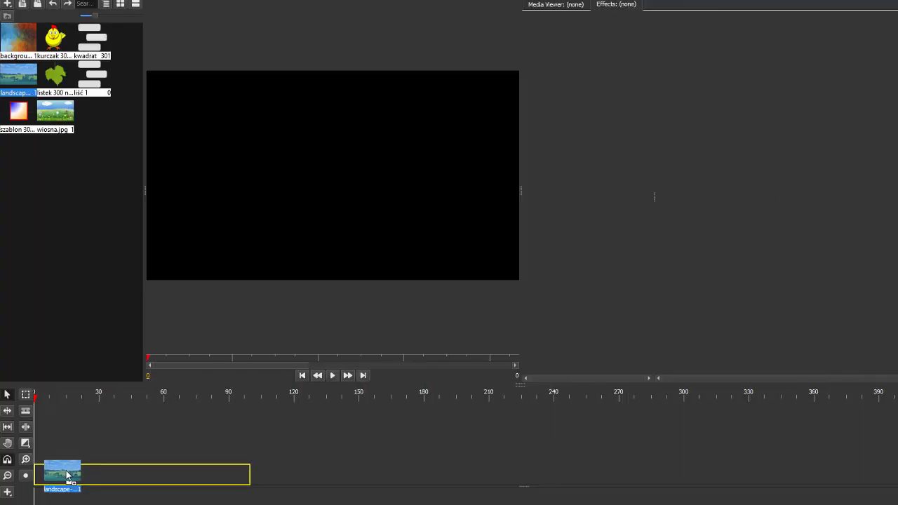
Step: Place landscape-3369304_1280.jpg on the empty timeline with listek 300 na 300.png above it, and extend both clips to 303 frames
drag(67, 476, 67, 477)
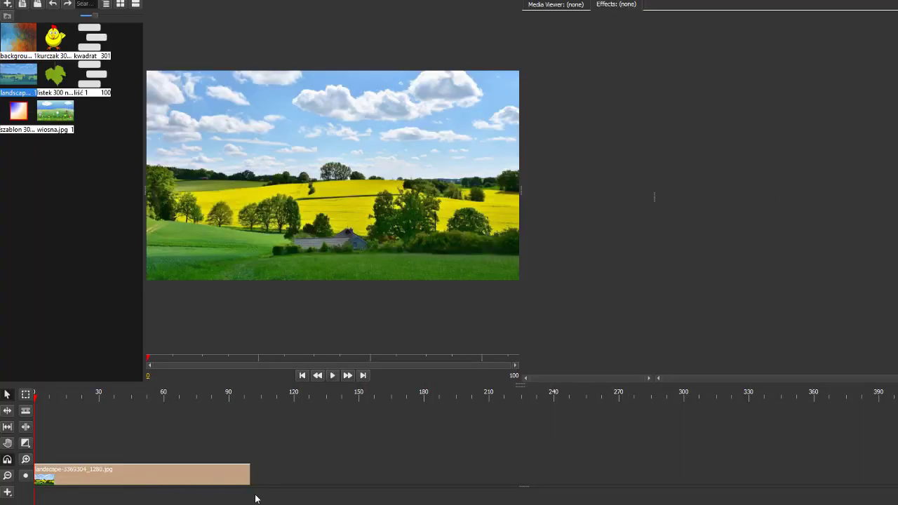
drag(249, 478, 690, 476)
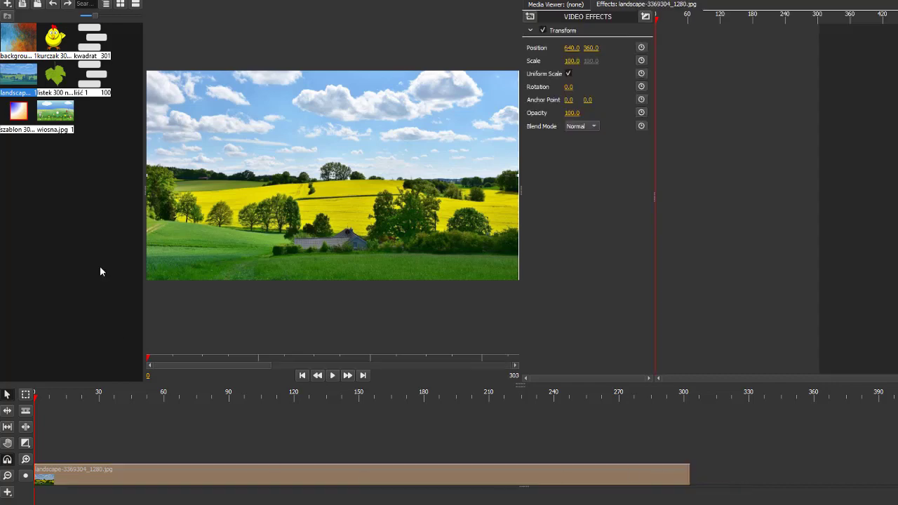
click(61, 76)
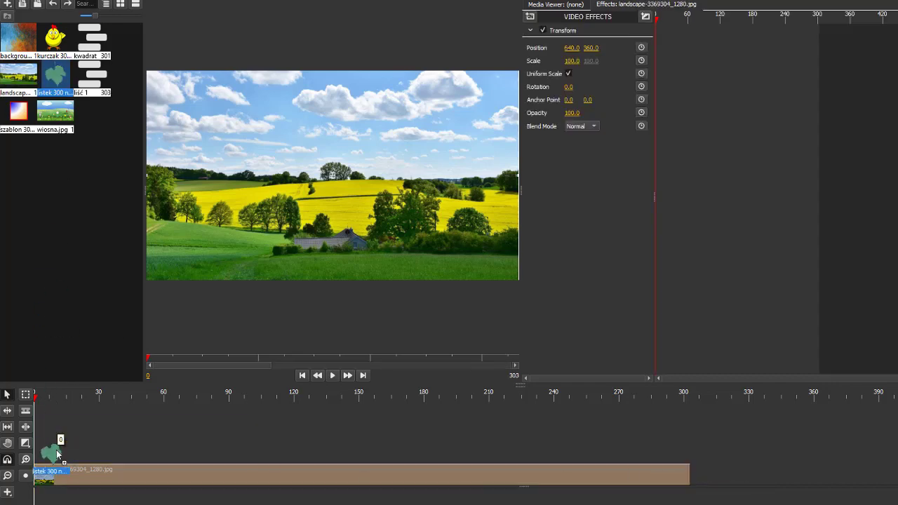
drag(95, 461, 95, 461)
mouse_move(249, 456)
mouse_down()
mouse_move(376, 454)
mouse_move(695, 480)
mouse_up()
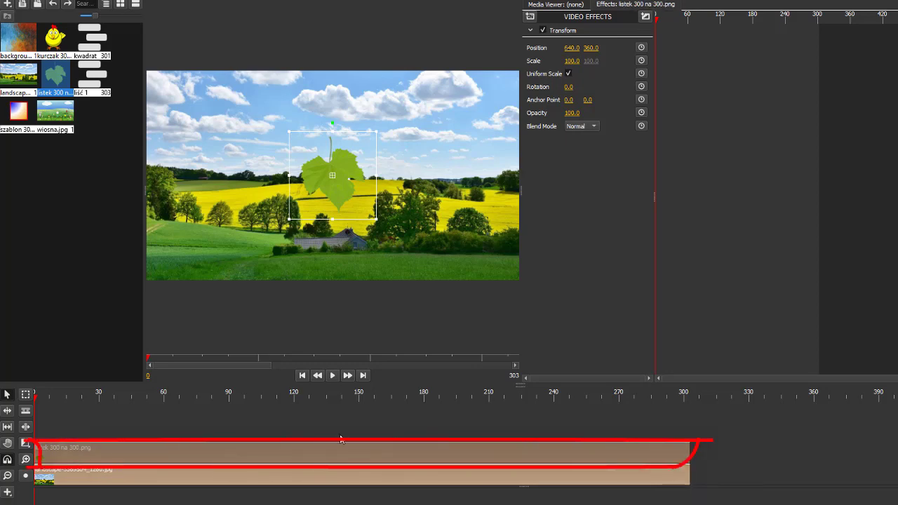
Step: Load the Transform settings from KWADRAT 1.xml onto the leaf clip and play the animation
right_click(576, 31)
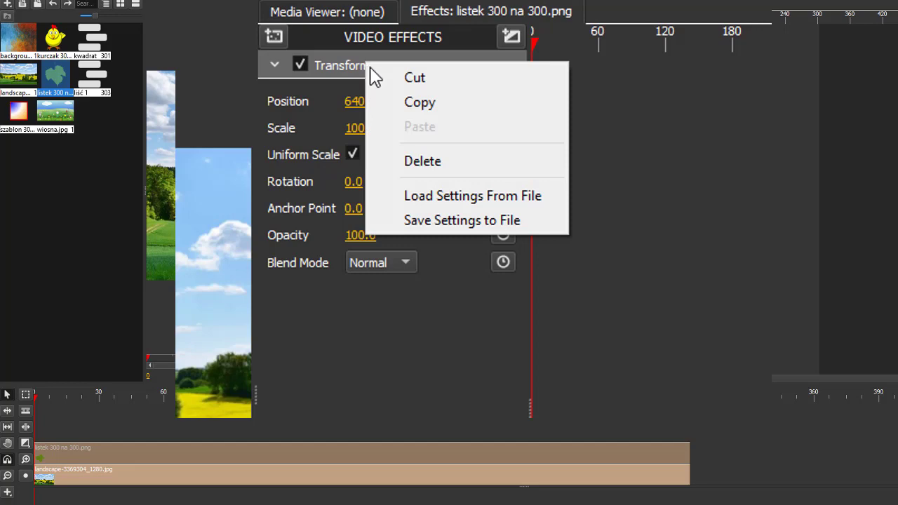
click(444, 196)
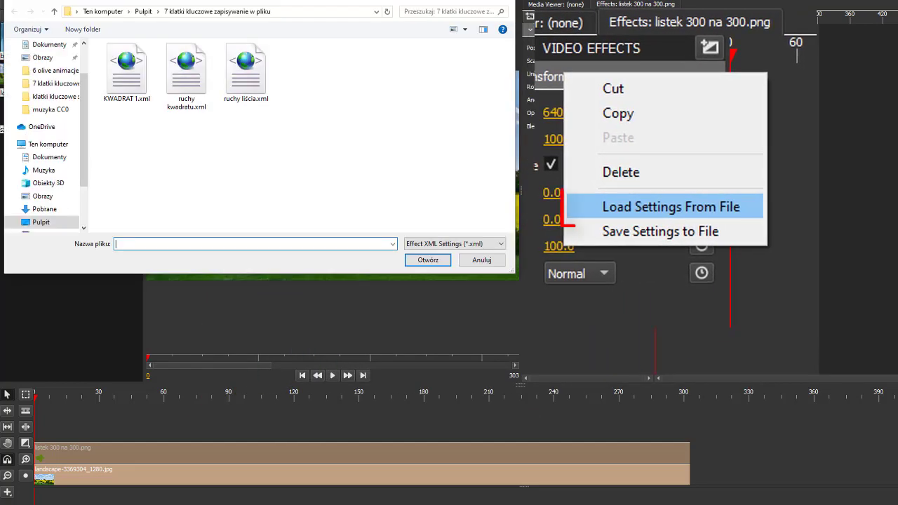
click(127, 91)
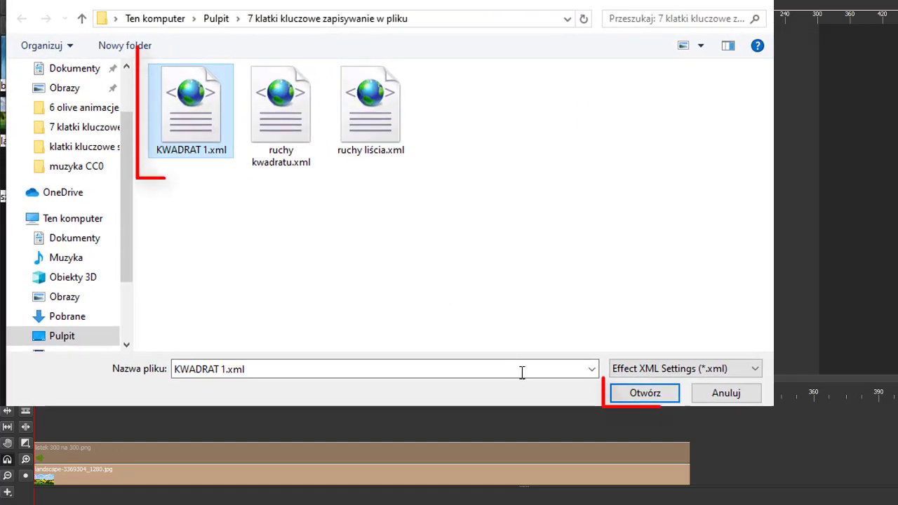
click(646, 395)
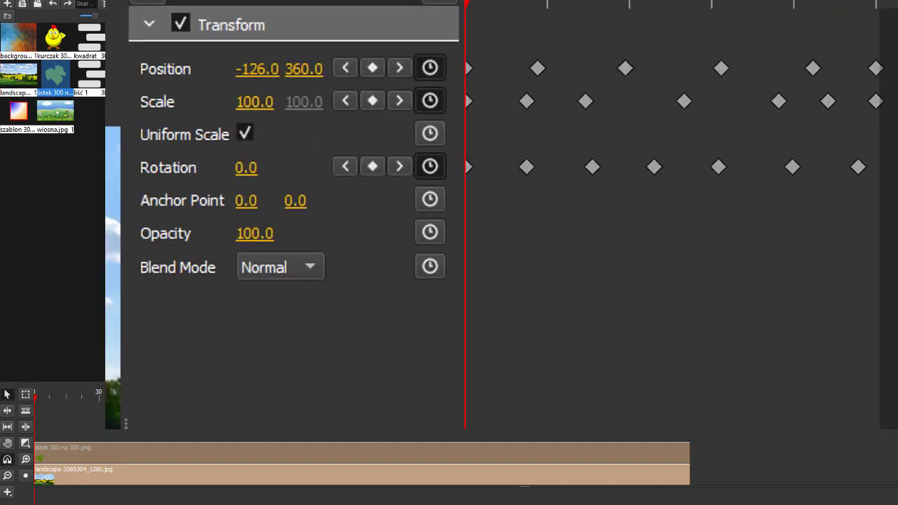
click(332, 376)
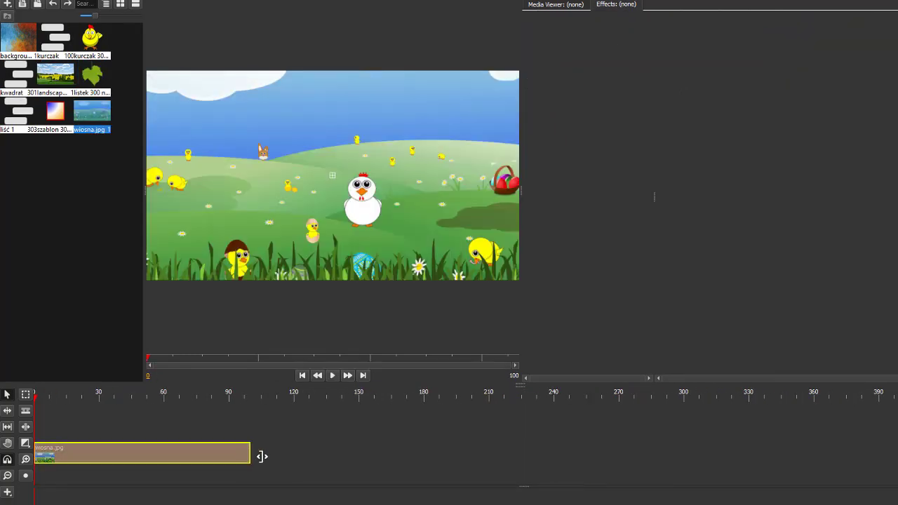
Step: Extend the wiosna.jpg clip to 305 frames and add kurczak 300 na 300.png above it, extended to the same length
drag(261, 457, 694, 452)
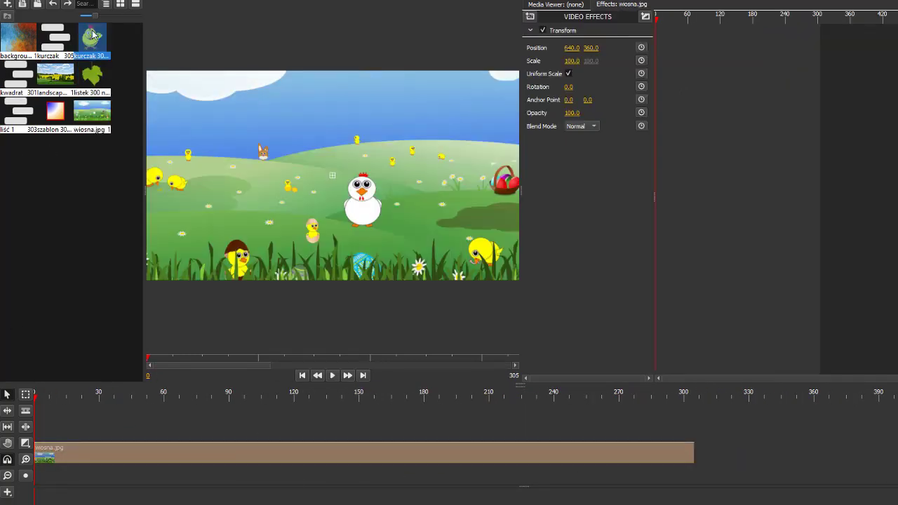
drag(50, 435, 51, 435)
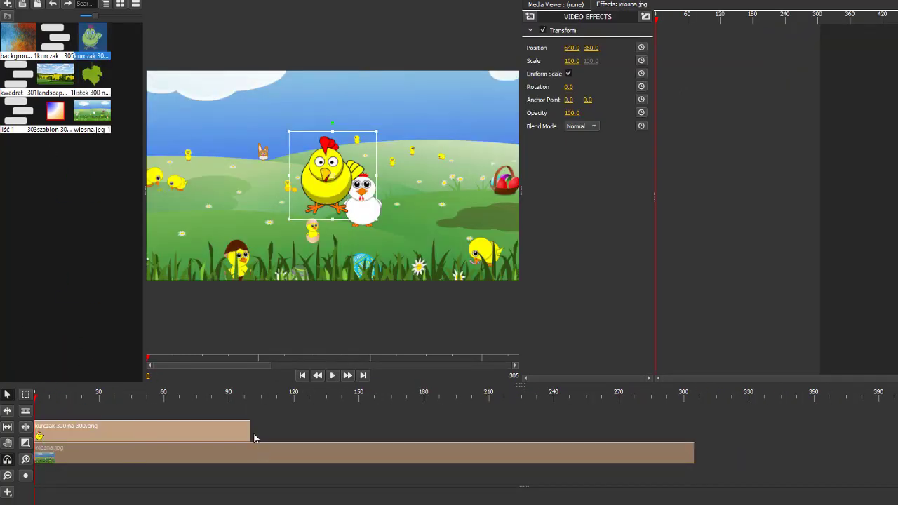
drag(251, 435, 694, 438)
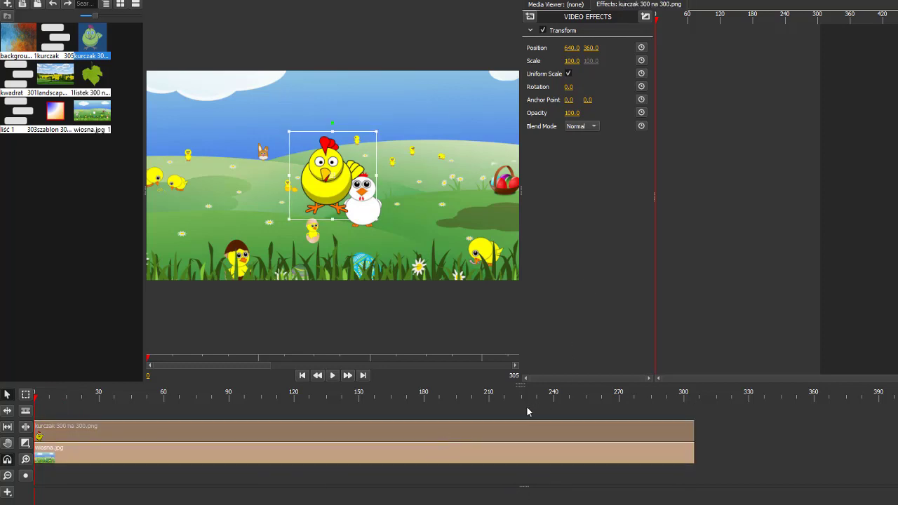
Step: Load the Transform settings from KWADRAT 1.xml onto the chicken clip, deselect it and play the animation
right_click(559, 32)
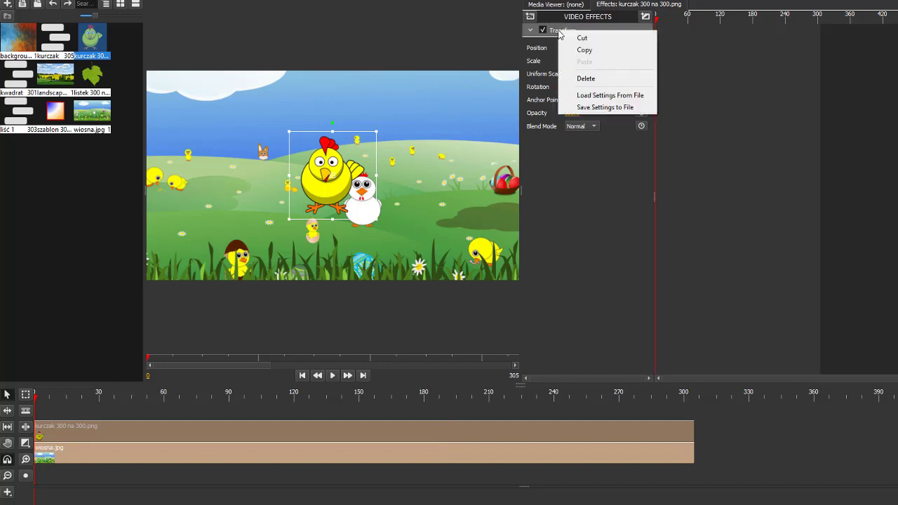
click(588, 96)
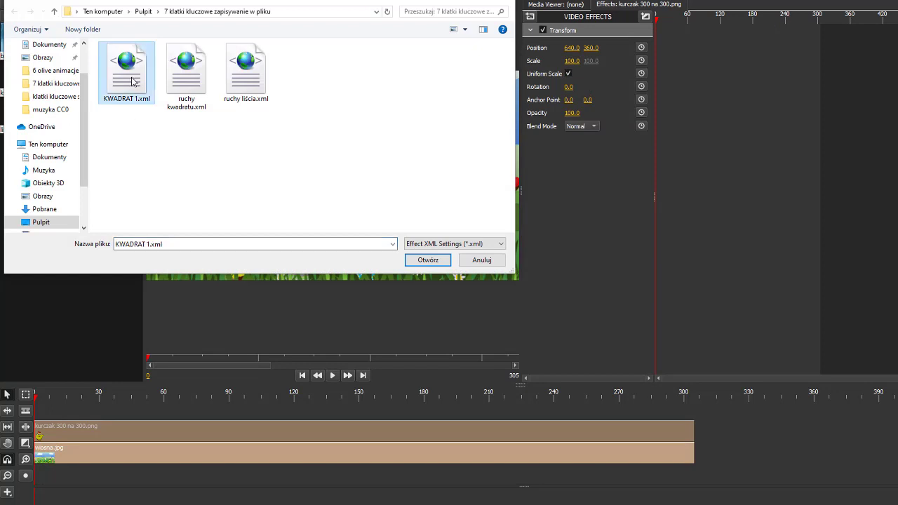
click(430, 261)
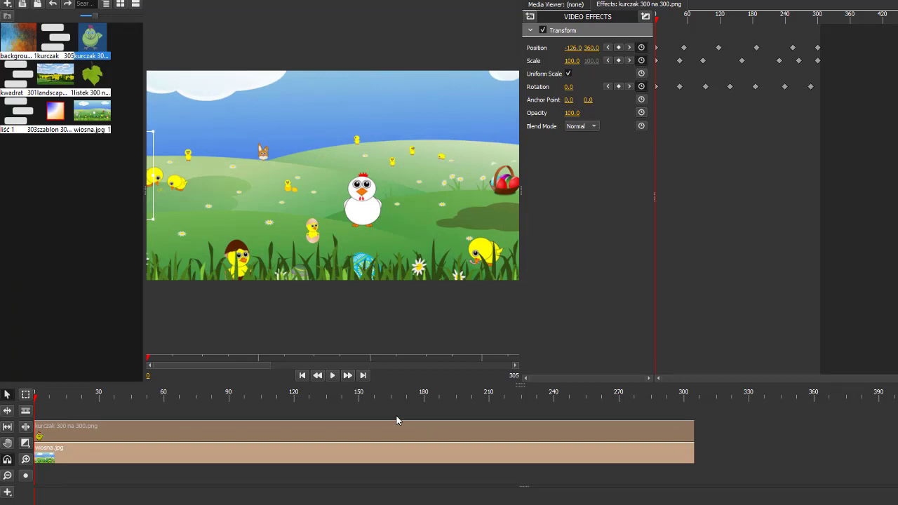
click(729, 430)
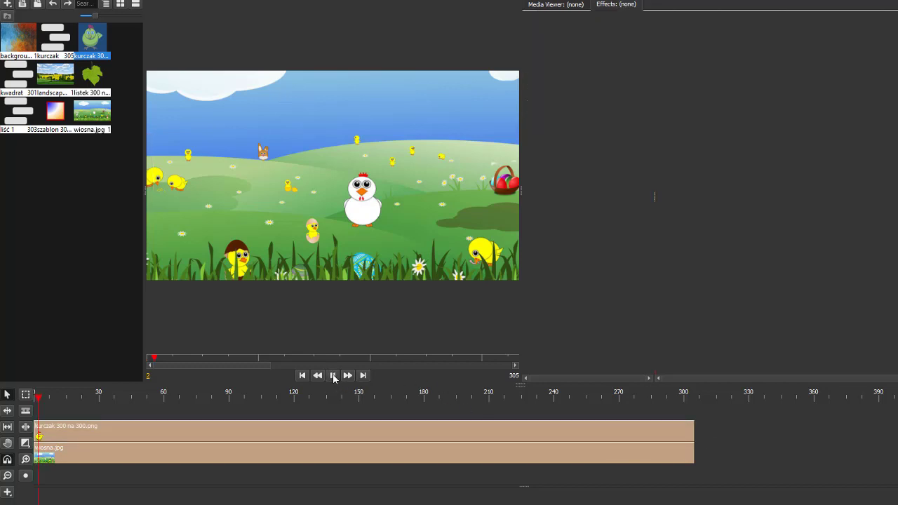